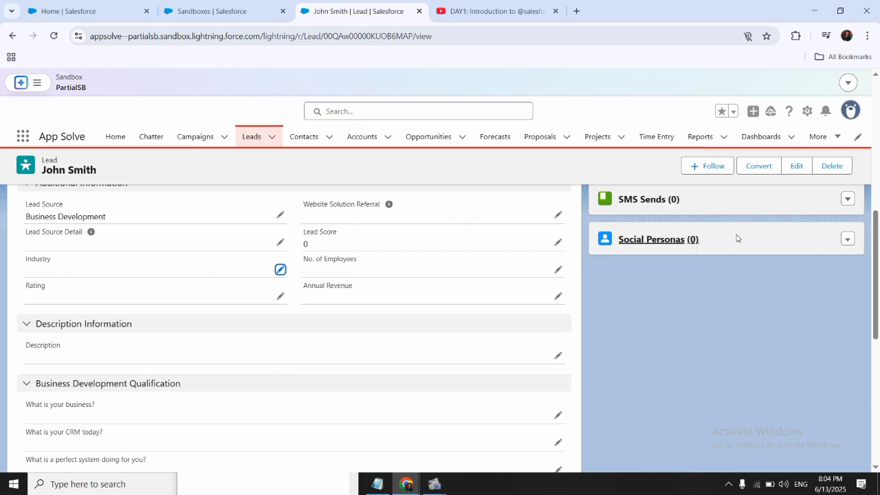
Open the Lead object's fields and relationships in setup and start creating a new custom field
left_click(809, 112)
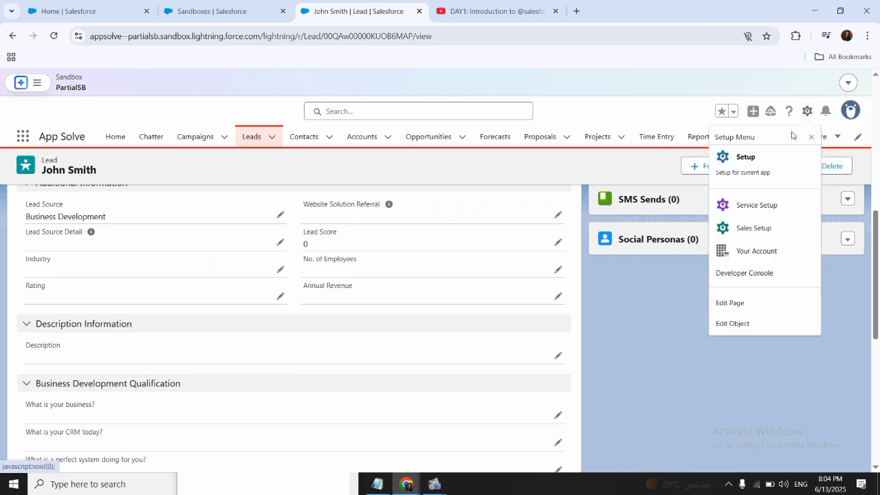
left_click(758, 323)
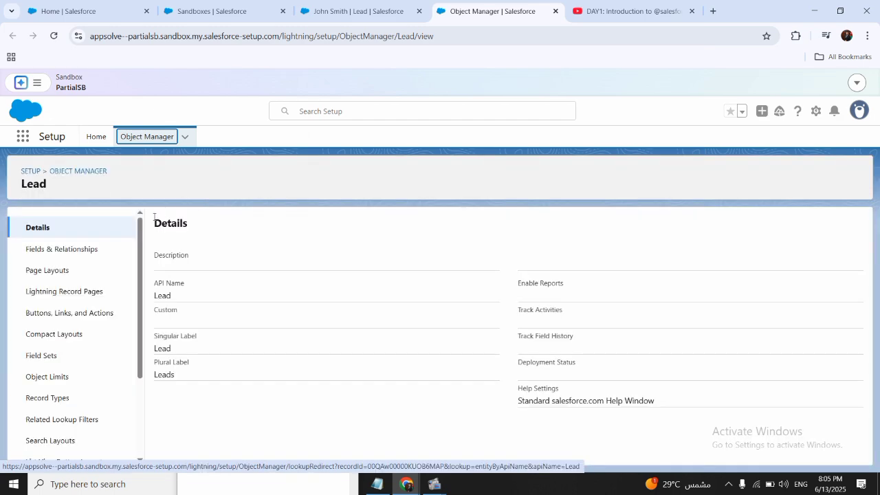
left_click(97, 249)
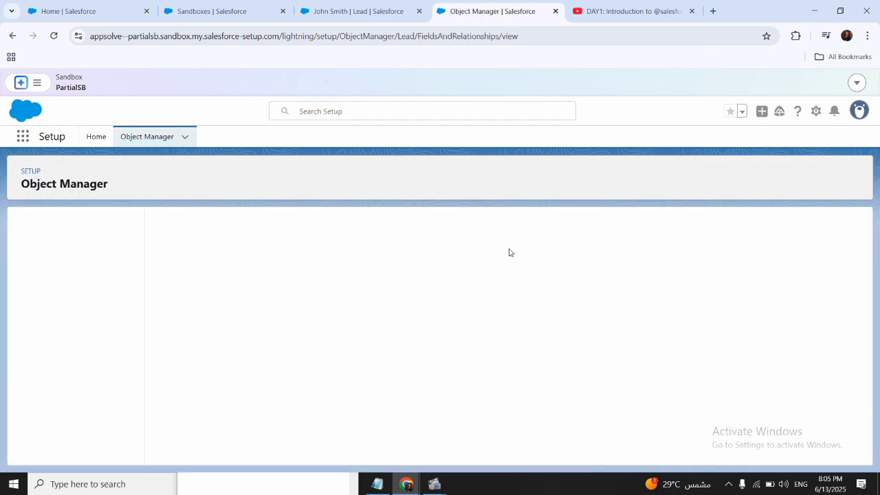
left_click(552, 230)
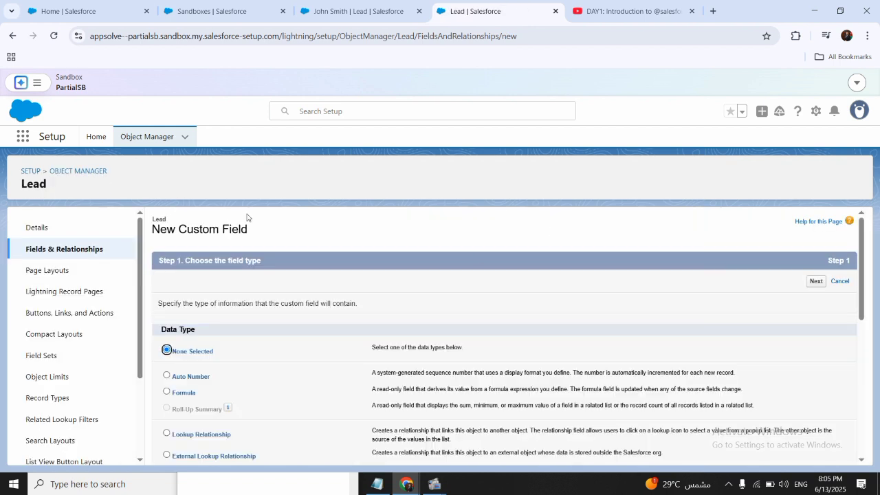
Examine the data types available for the new custom field on the Lead object
scroll(356, 310, "down", 2)
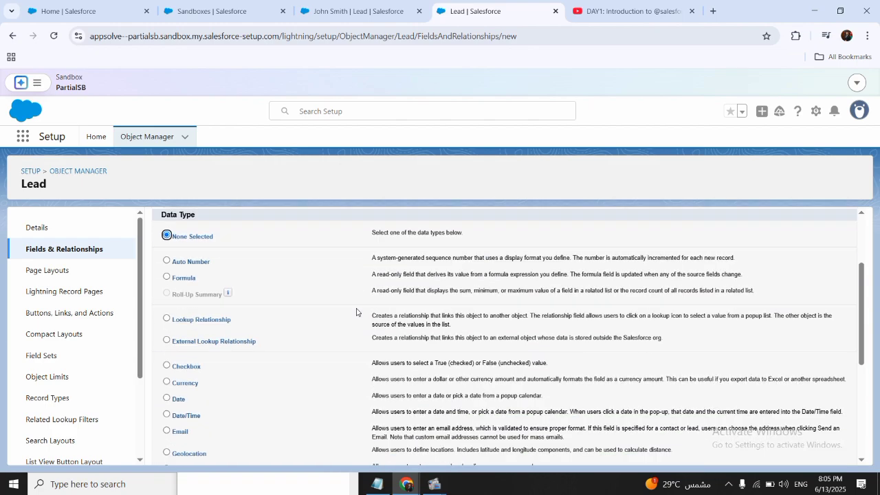
scroll(357, 311, "down", 4)
scroll(356, 311, "up", 3)
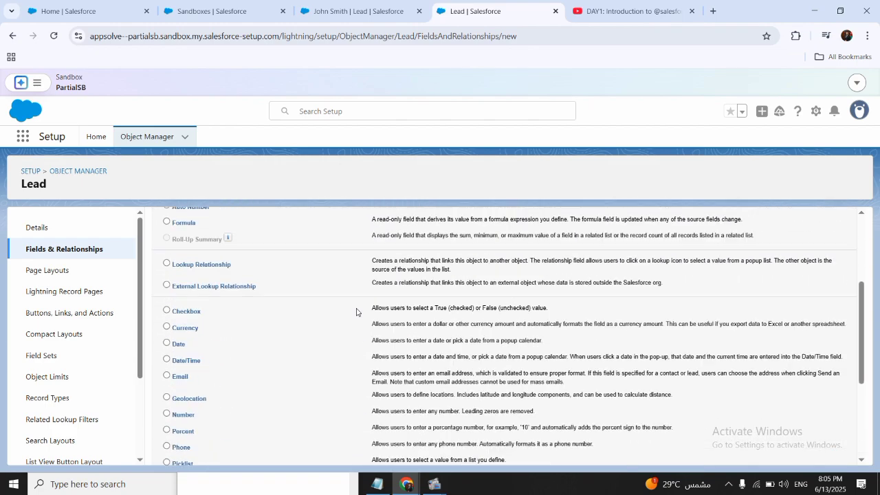
scroll(356, 311, "up", 2)
scroll(356, 311, "down", 1)
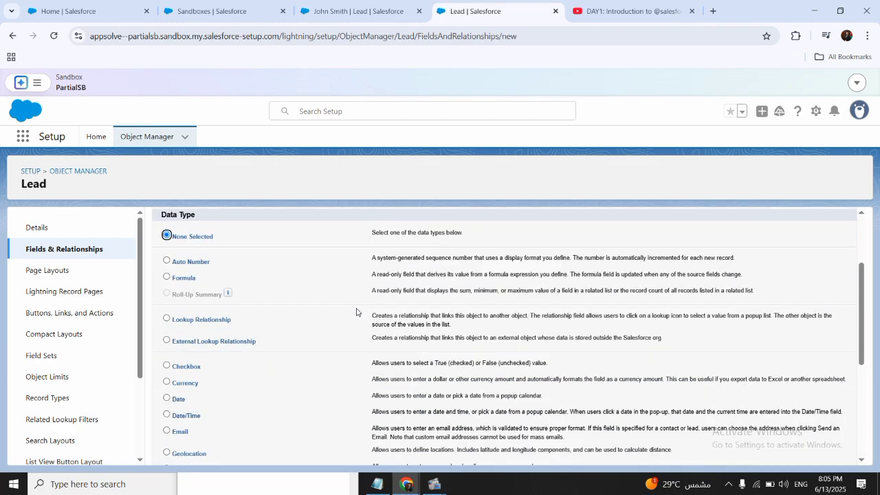
scroll(356, 310, "down", 4)
scroll(358, 309, "up", 5)
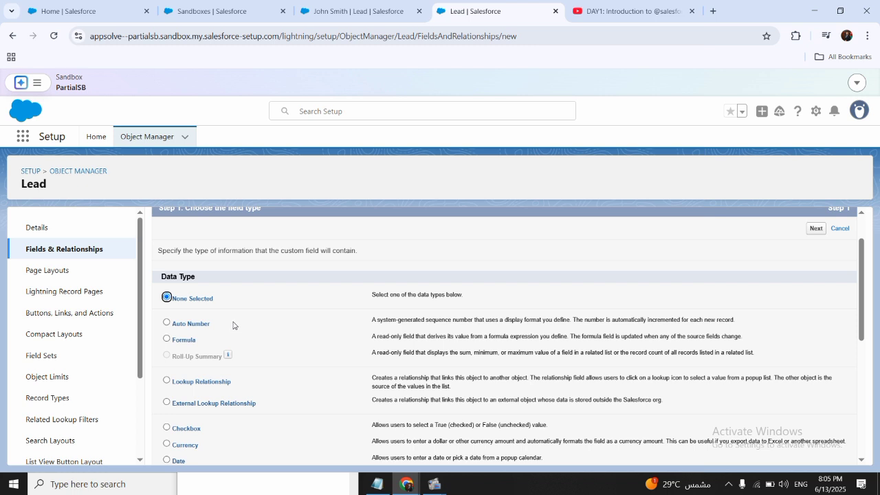
Choose the Auto Number data type and set the display format to L-{0000} with starting number 1
left_click(187, 324)
left_click(813, 231)
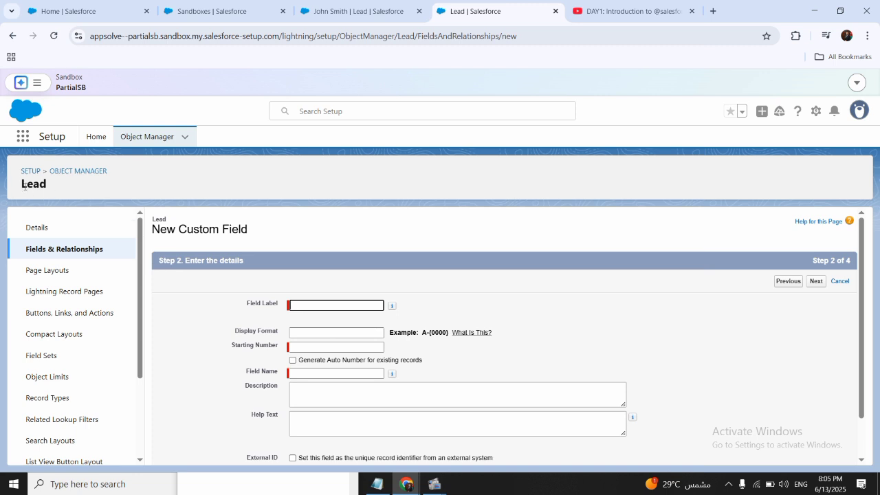
left_click(314, 332)
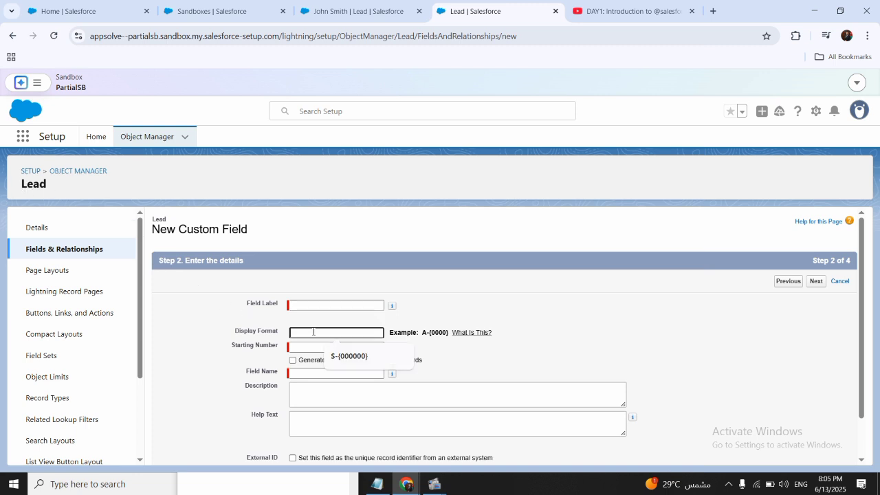
type("L")
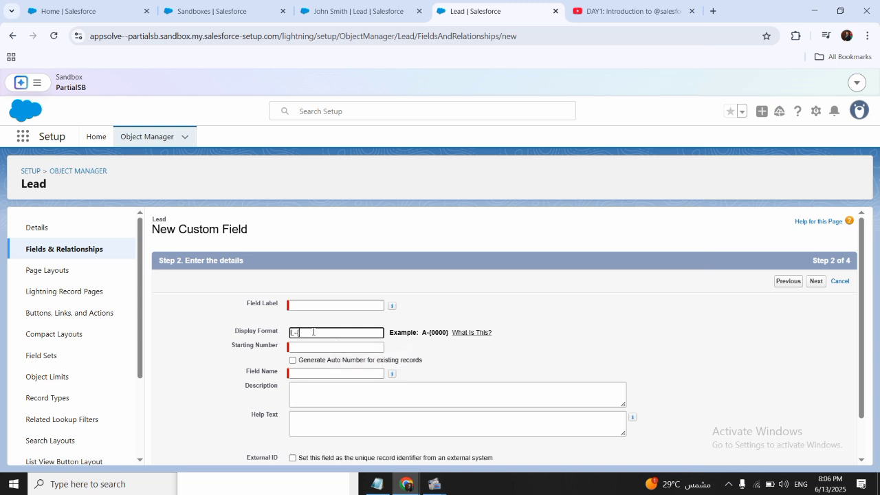
type("-{0000")
left_click(315, 347)
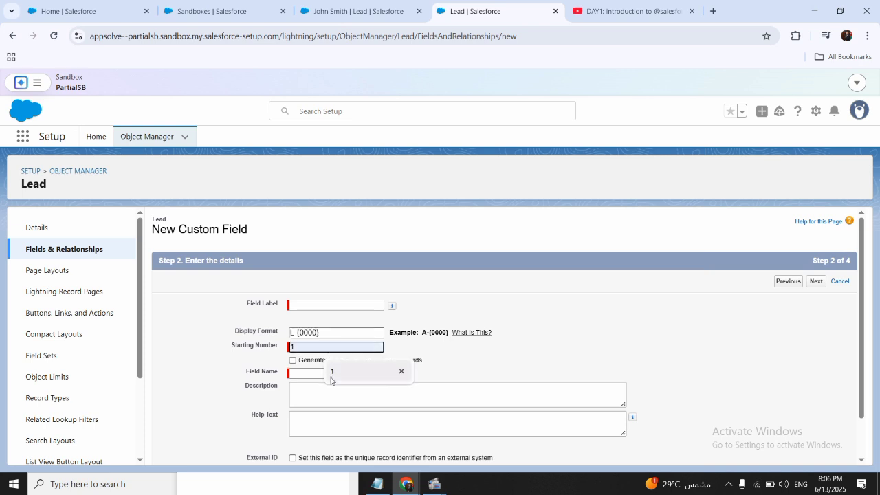
left_click(332, 375)
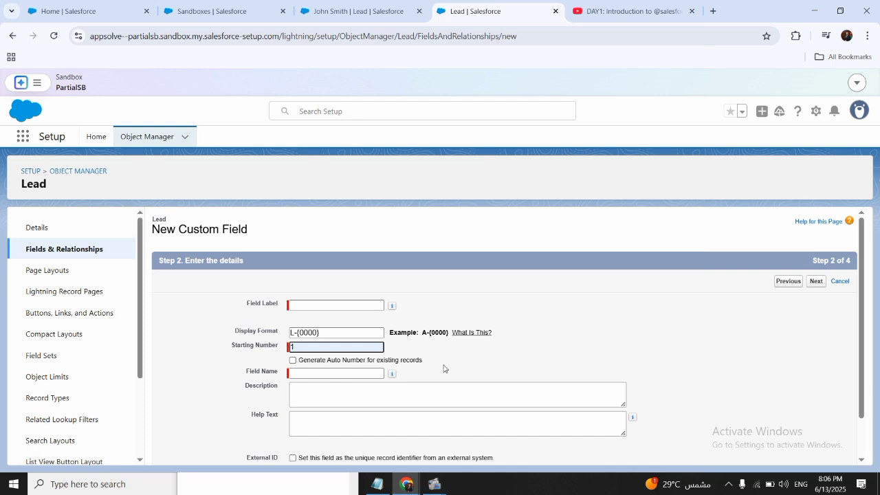
Label the auto-number field "Lead Number" and let its field name fill in from the label
scroll(443, 369, "down", 2)
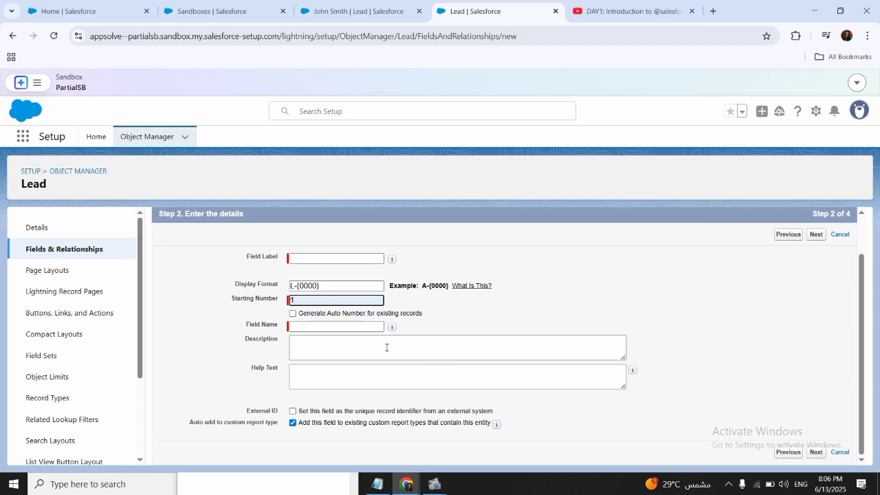
left_click(315, 258)
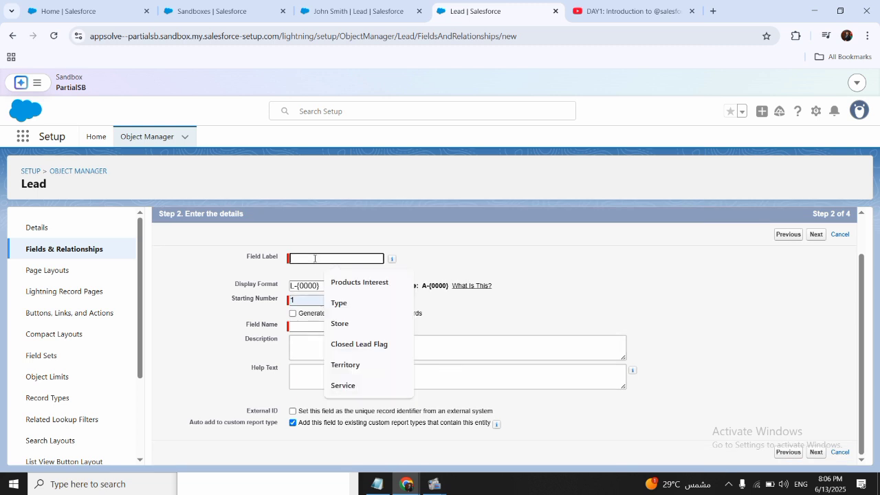
type("Lead")
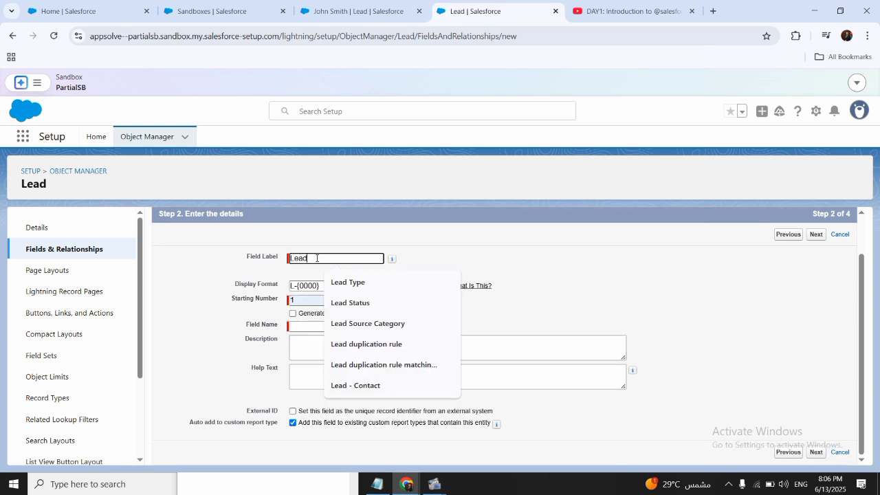
type(" Number")
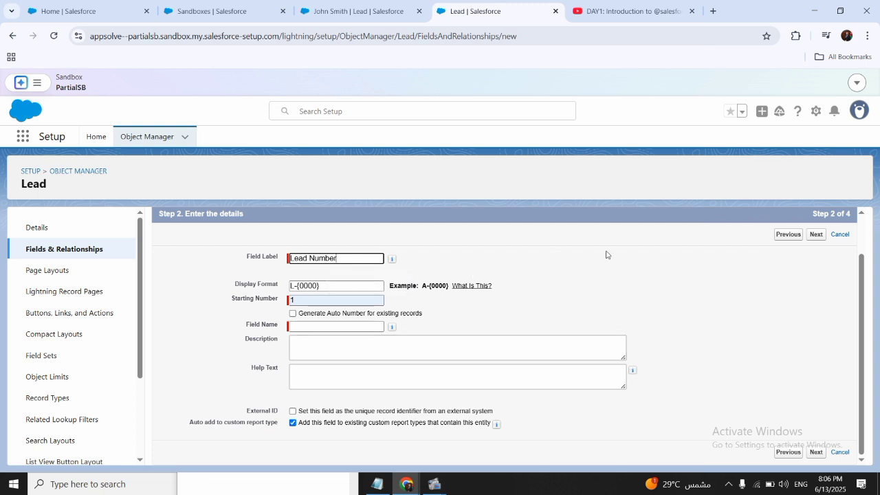
left_click(632, 276)
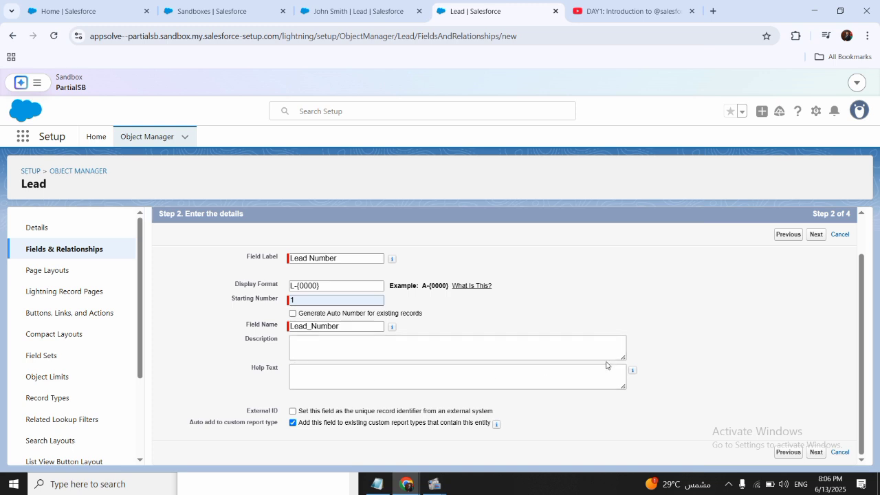
Review the details entered for the auto-number field and cancel its creation without saving
scroll(709, 352, "up", 1)
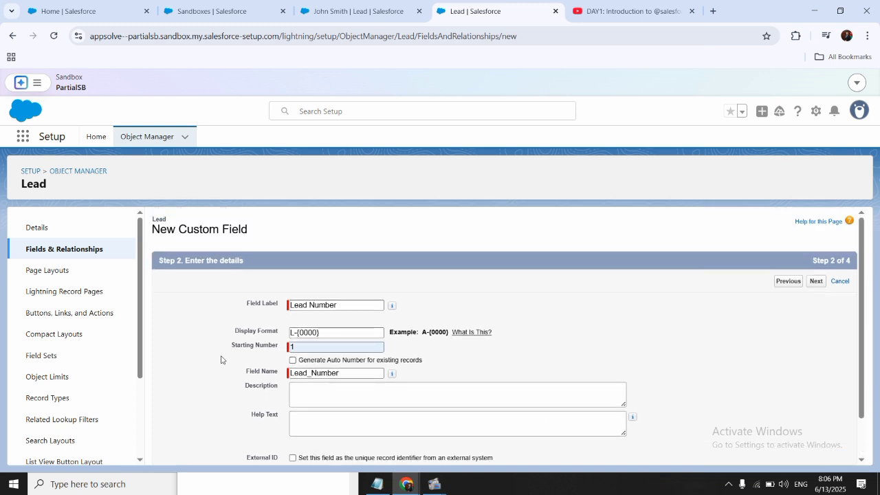
scroll(795, 364, "down", 1)
scroll(795, 364, "up", 1)
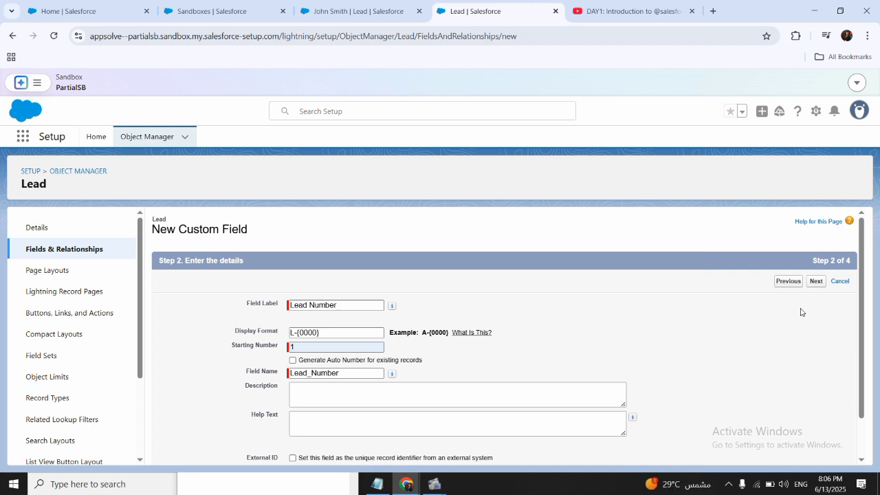
left_click(848, 282)
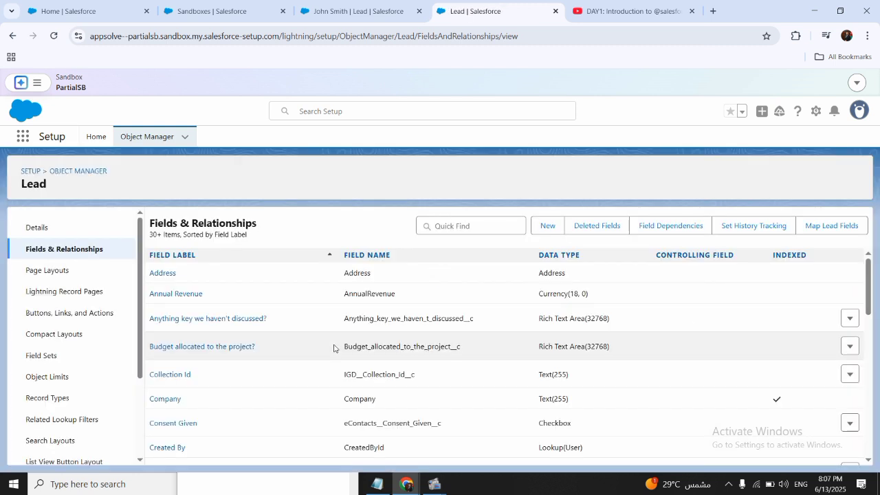
Start another custom field on the Lead object with the Formula data type and proceed to its output type
left_click(540, 224)
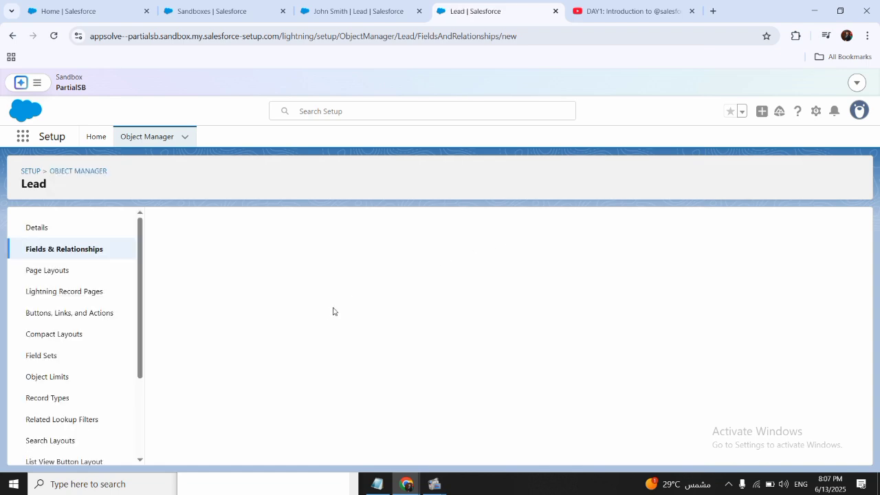
scroll(305, 351, "down", 2)
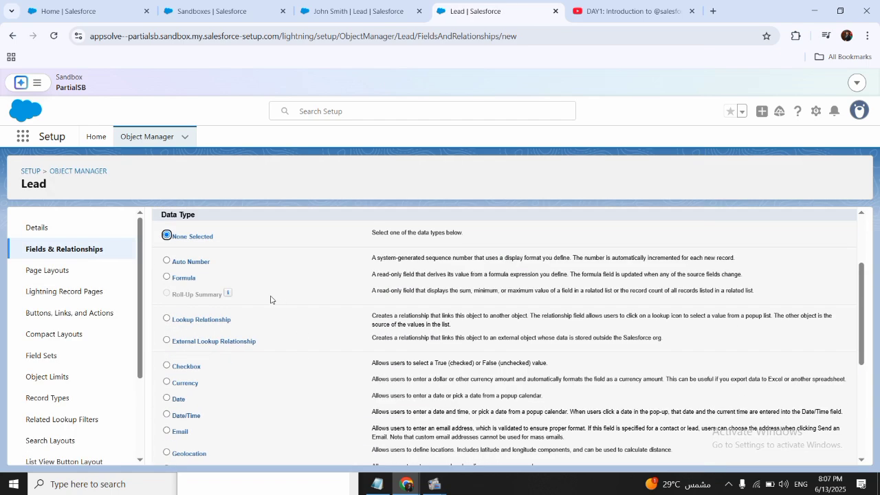
left_click(184, 279)
scroll(734, 347, "up", 1)
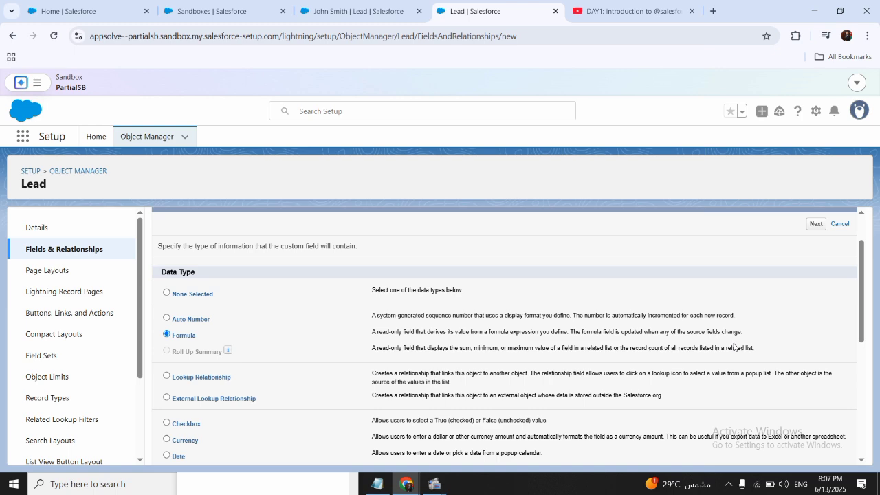
left_click(813, 227)
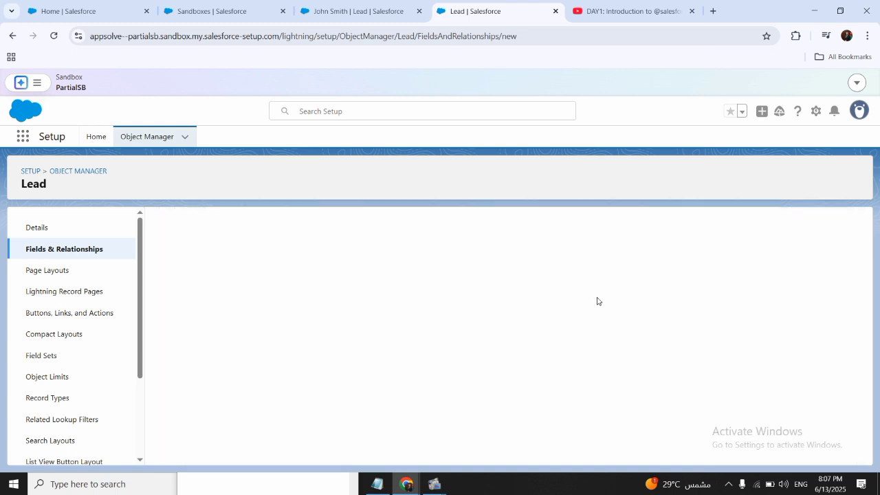
Examine the available formula return types and their examples, and cancel the new formula field
scroll(527, 319, "down", 2)
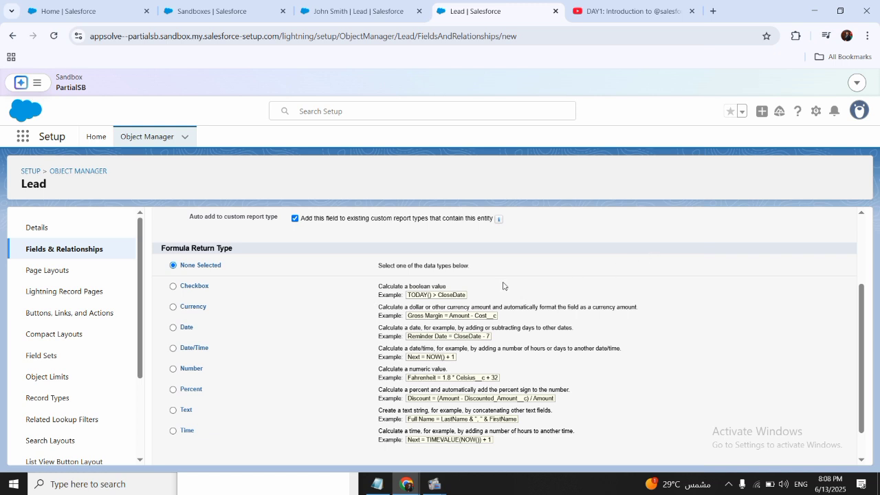
scroll(285, 290, "up", 1)
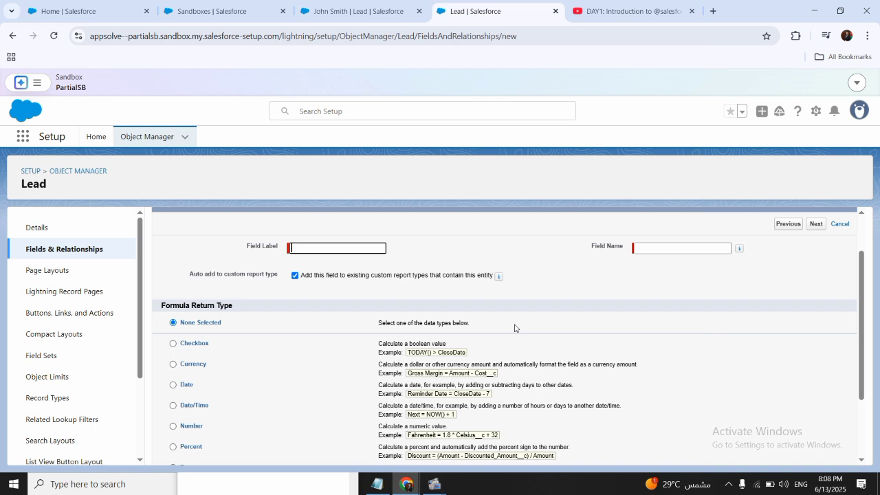
scroll(489, 324, "down", 3)
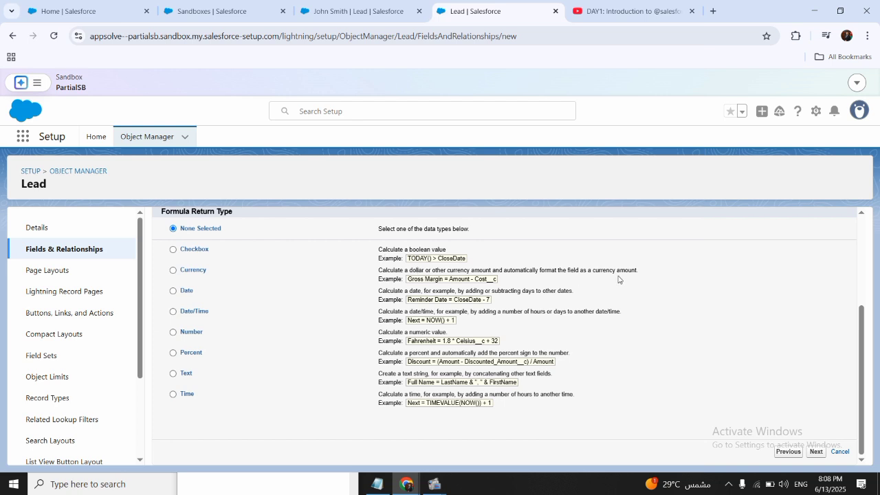
scroll(619, 277, "up", 3)
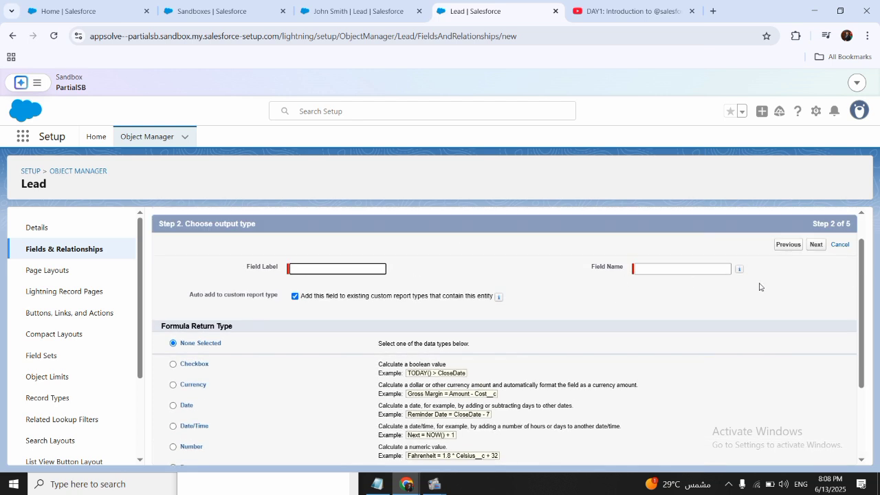
left_click(841, 244)
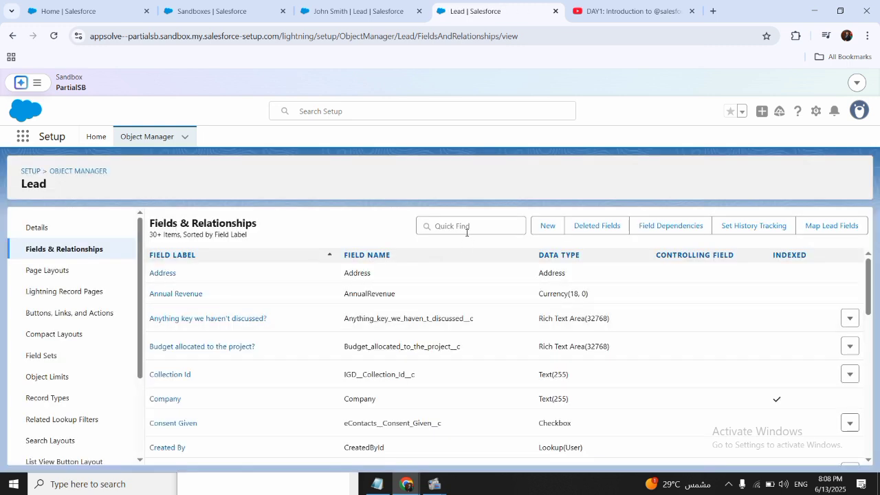
Start a new custom field on the Lead object again and look through the remaining data types
left_click(463, 225)
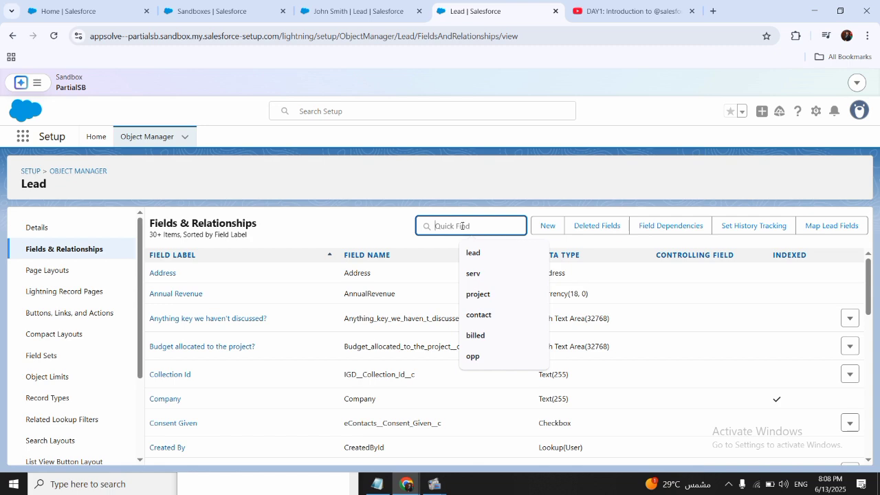
left_click(548, 226)
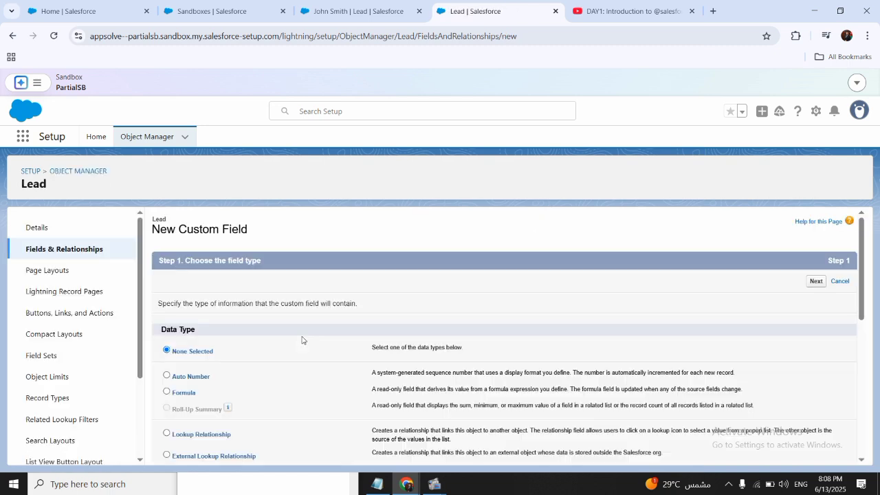
scroll(298, 341, "down", 5)
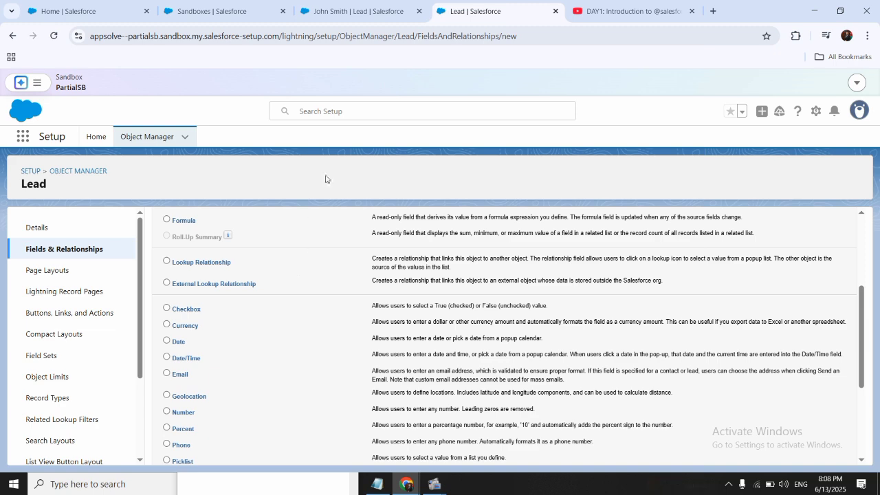
Switch to the open lead record and view its Lead Information section
left_click(242, 9)
left_click(352, 11)
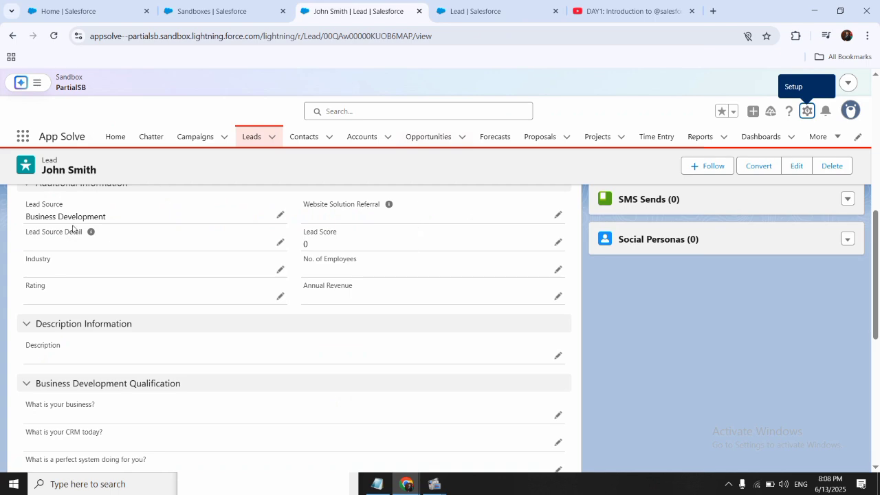
scroll(142, 240, "up", 4)
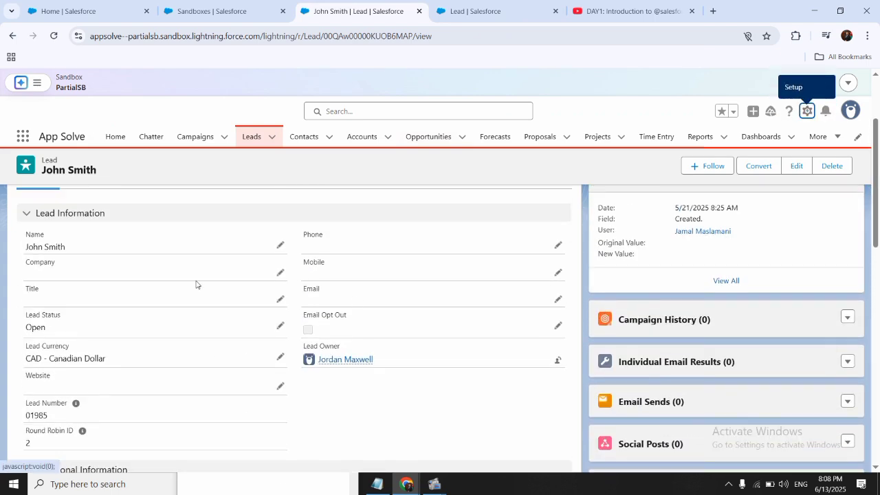
Open the owner change for the lead record, search users by a partial first name, and close it without changing the owner
scroll(309, 291, "up", 1)
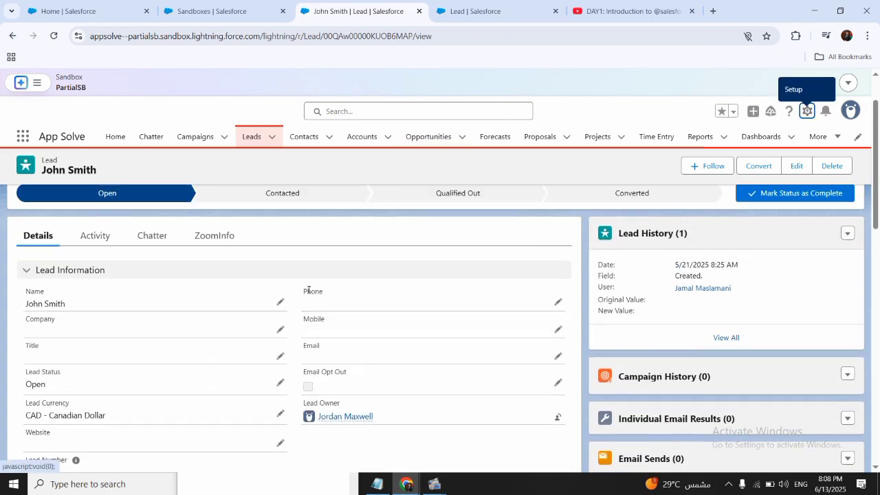
scroll(309, 291, "down", 2)
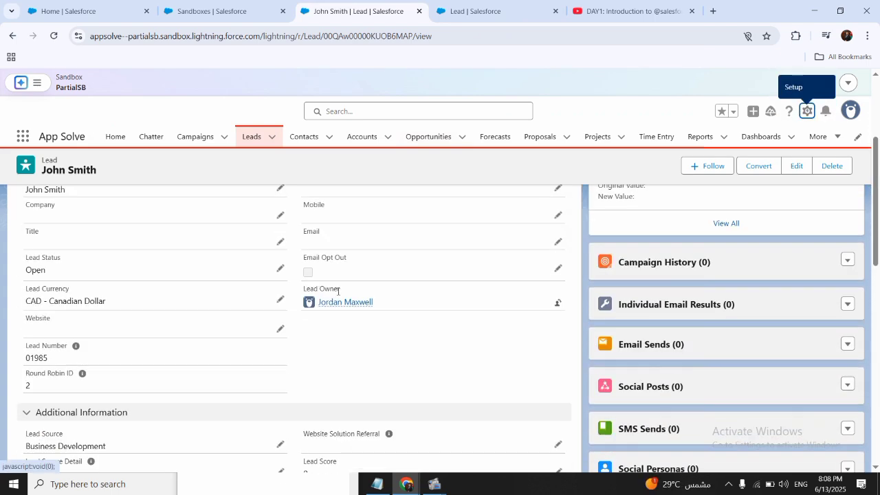
left_click(556, 306)
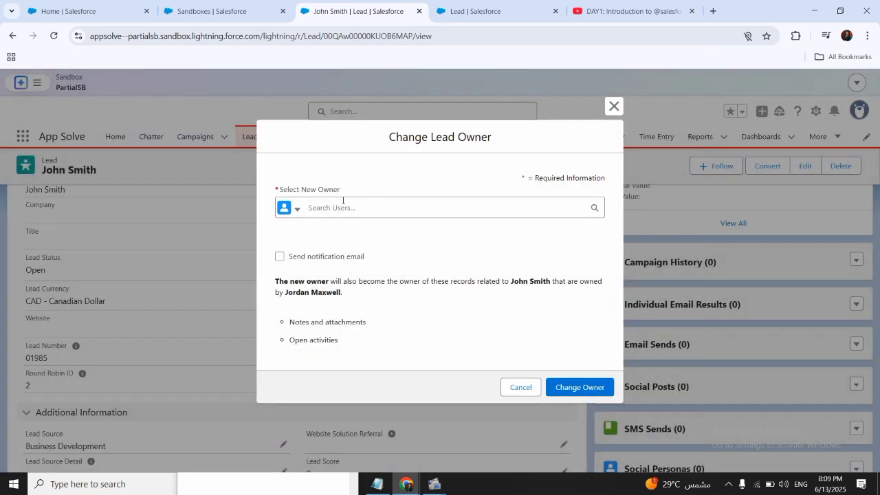
left_click(344, 203)
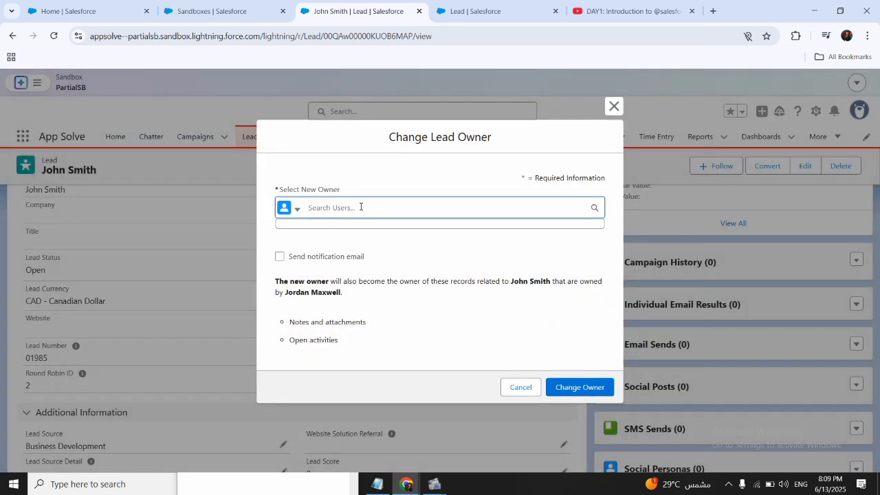
type("dav")
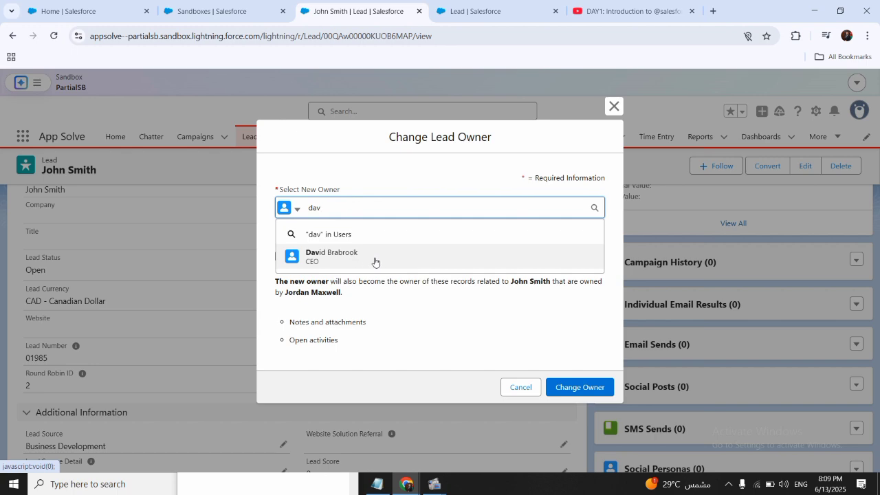
left_click(614, 107)
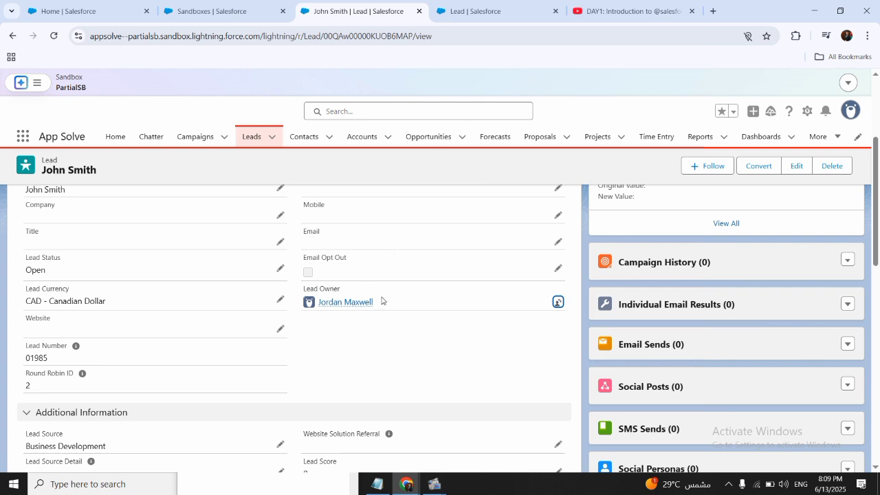
Return to the Lead object's new custom field page and examine the data types from Lookup Relationship through URL
left_click(483, 9)
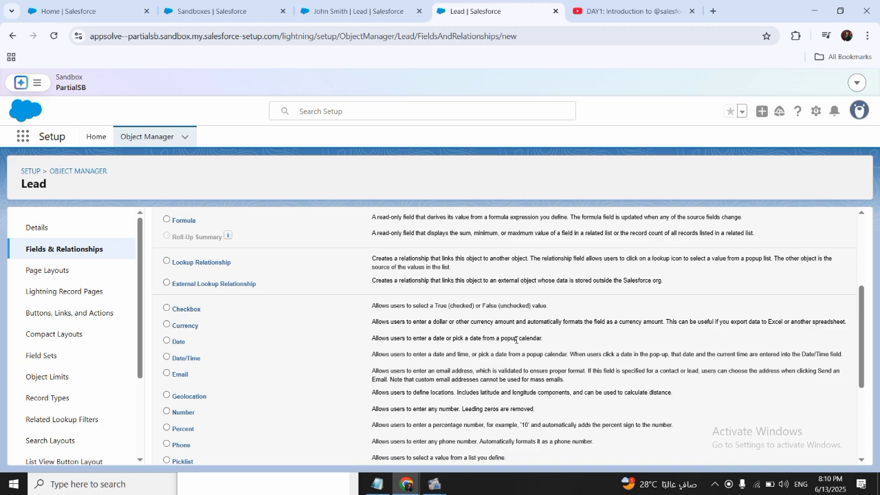
scroll(223, 334, "down", 3)
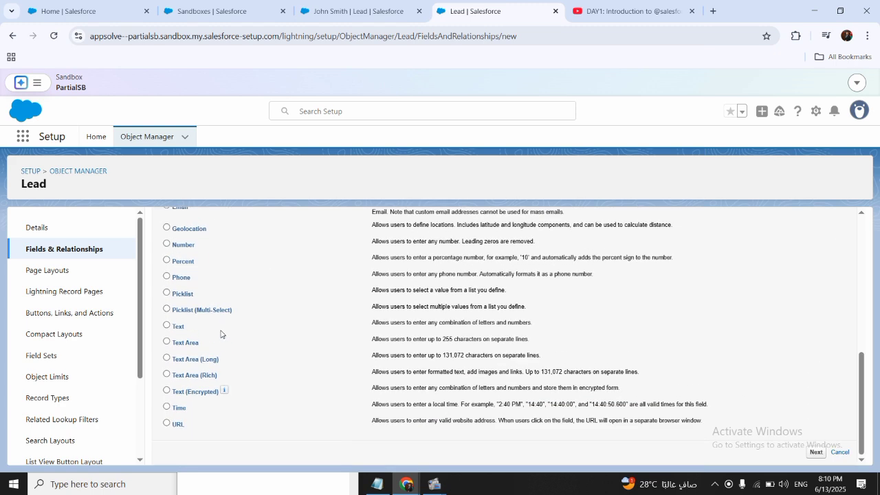
scroll(221, 335, "up", 2)
scroll(320, 318, "down", 1)
scroll(324, 320, "up", 1)
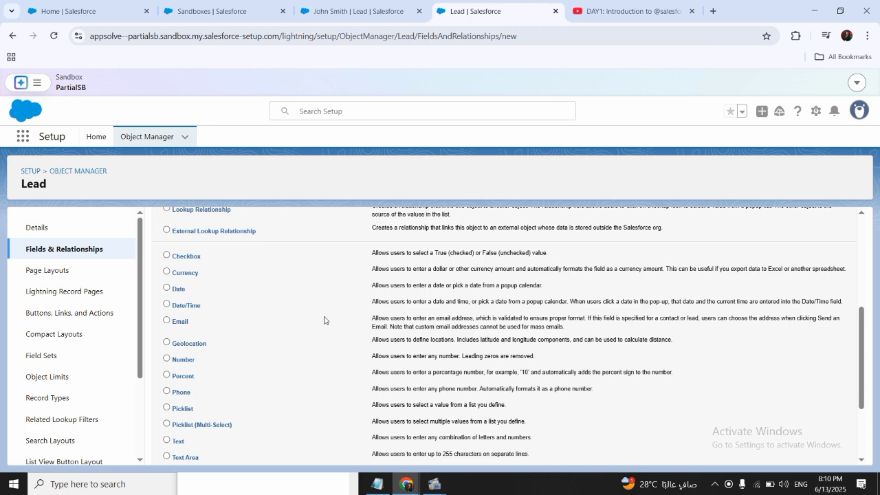
scroll(325, 320, "down", 2)
scroll(324, 320, "up", 1)
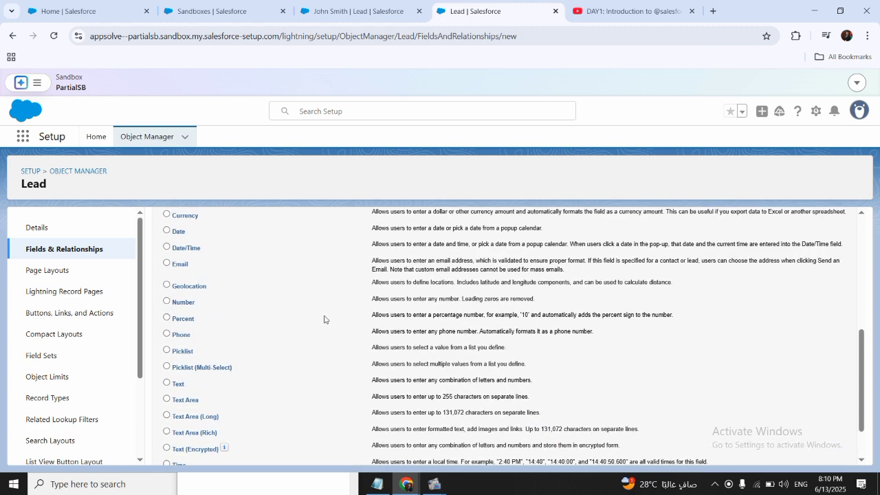